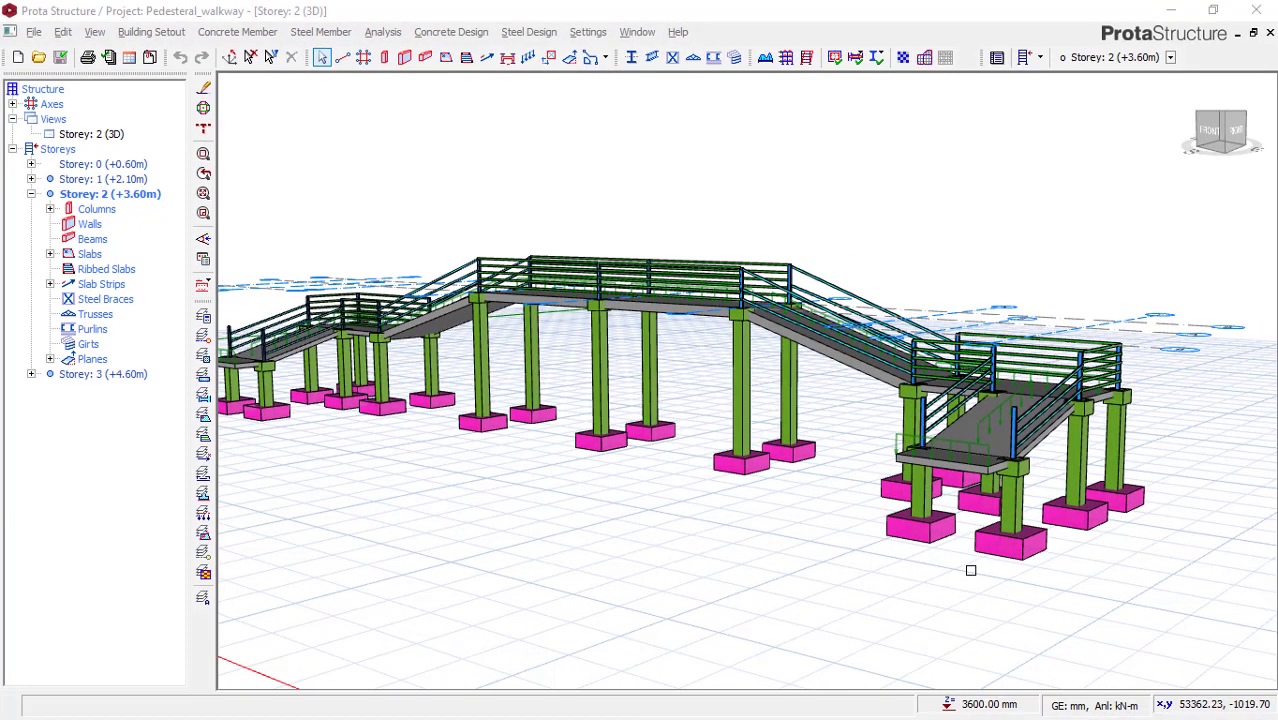
Step: Examine the pedestrian walkway model in 3D from the front and the rear
{"action": "mouse_move", "coordinate": [968, 569]}
{"action": "middle_mouse_down"}
{"action": "mouse_move", "coordinate": [970, 583]}
{"action": "mouse_move", "coordinate": [941, 548]}
{"action": "mouse_move", "coordinate": [787, 559]}
{"action": "mouse_move", "coordinate": [953, 569]}
{"action": "mouse_move", "coordinate": [856, 533]}
{"action": "middle_mouse_up"}
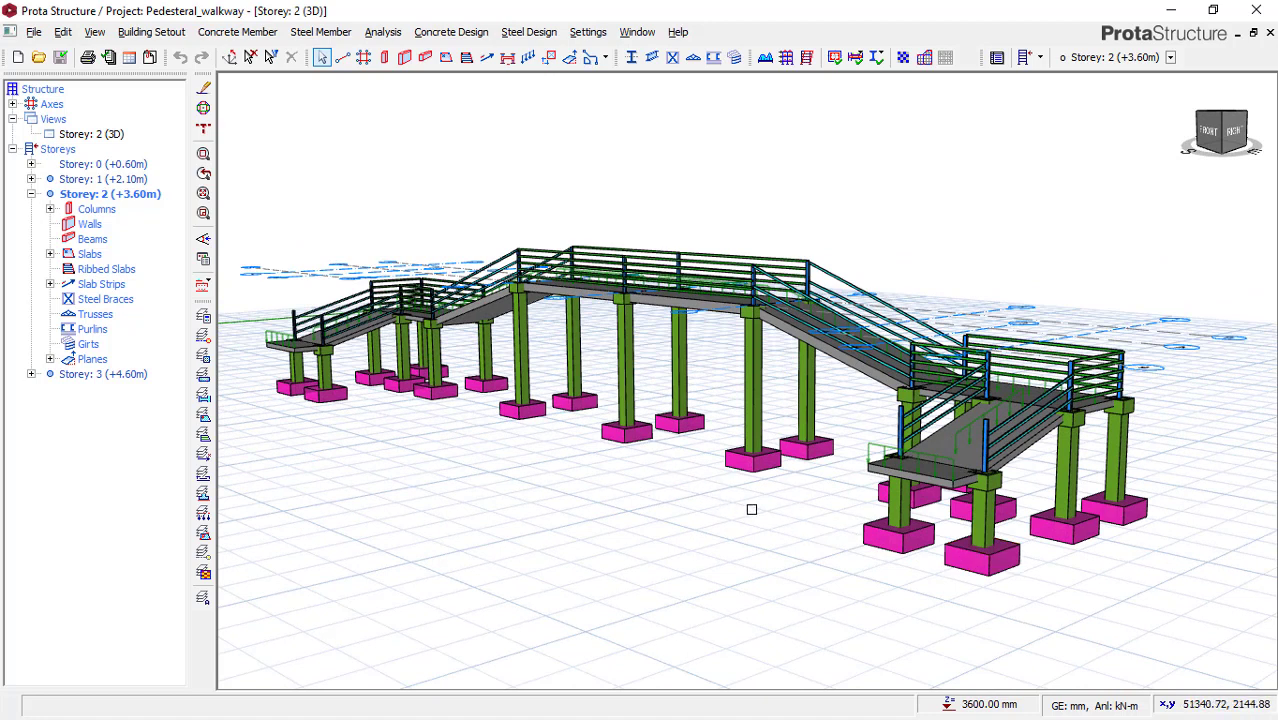
{"action": "middle_click_drag", "start_coordinate": [784, 493], "coordinate": [841, 496]}
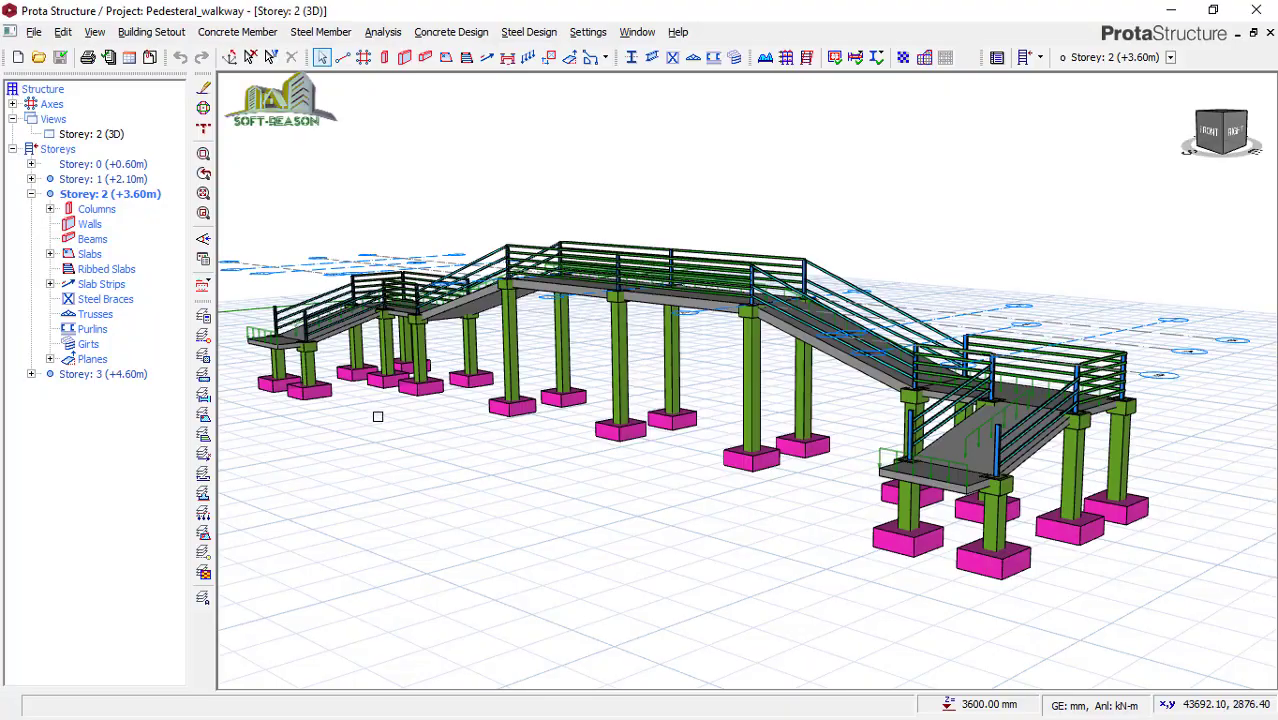
{"action": "mouse_move", "coordinate": [378, 416]}
{"action": "middle_mouse_down"}
{"action": "mouse_move", "coordinate": [468, 422]}
{"action": "mouse_move", "coordinate": [205, 428]}
{"action": "middle_mouse_up"}
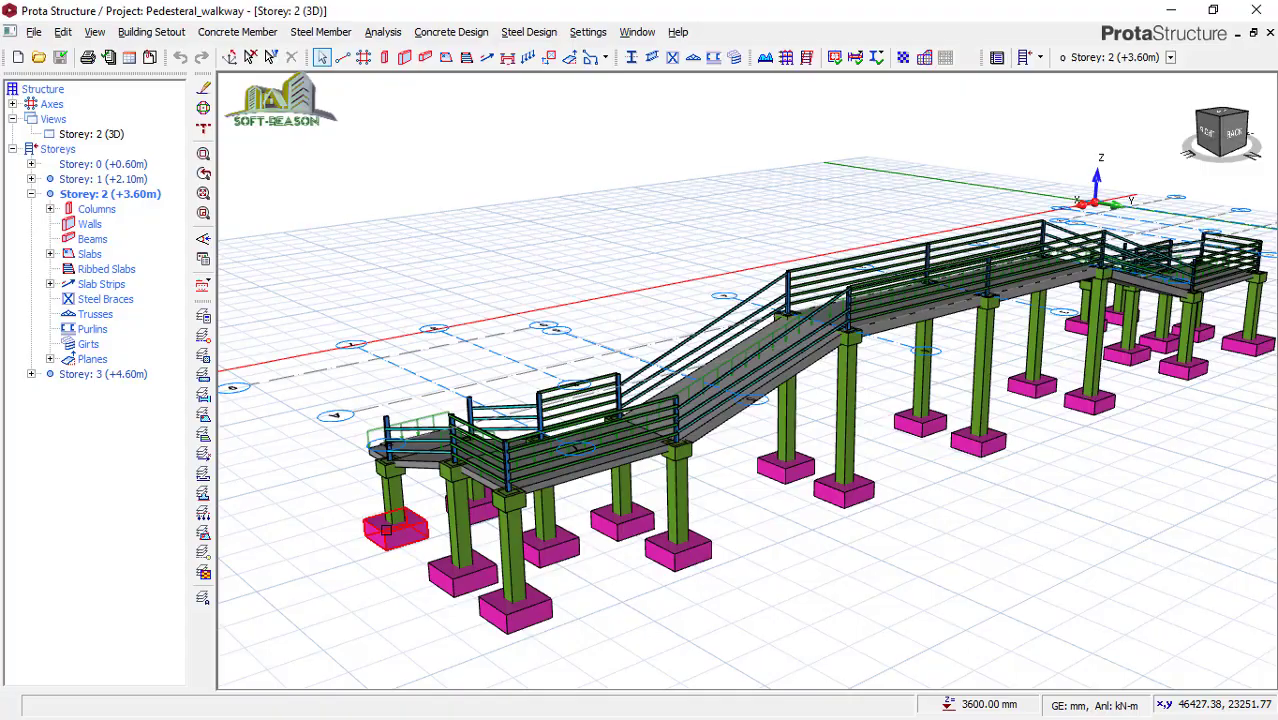
{"action": "mouse_move", "coordinate": [392, 532]}
{"action": "middle_mouse_down"}
{"action": "mouse_move", "coordinate": [603, 522]}
{"action": "mouse_move", "coordinate": [563, 534]}
{"action": "middle_mouse_up"}
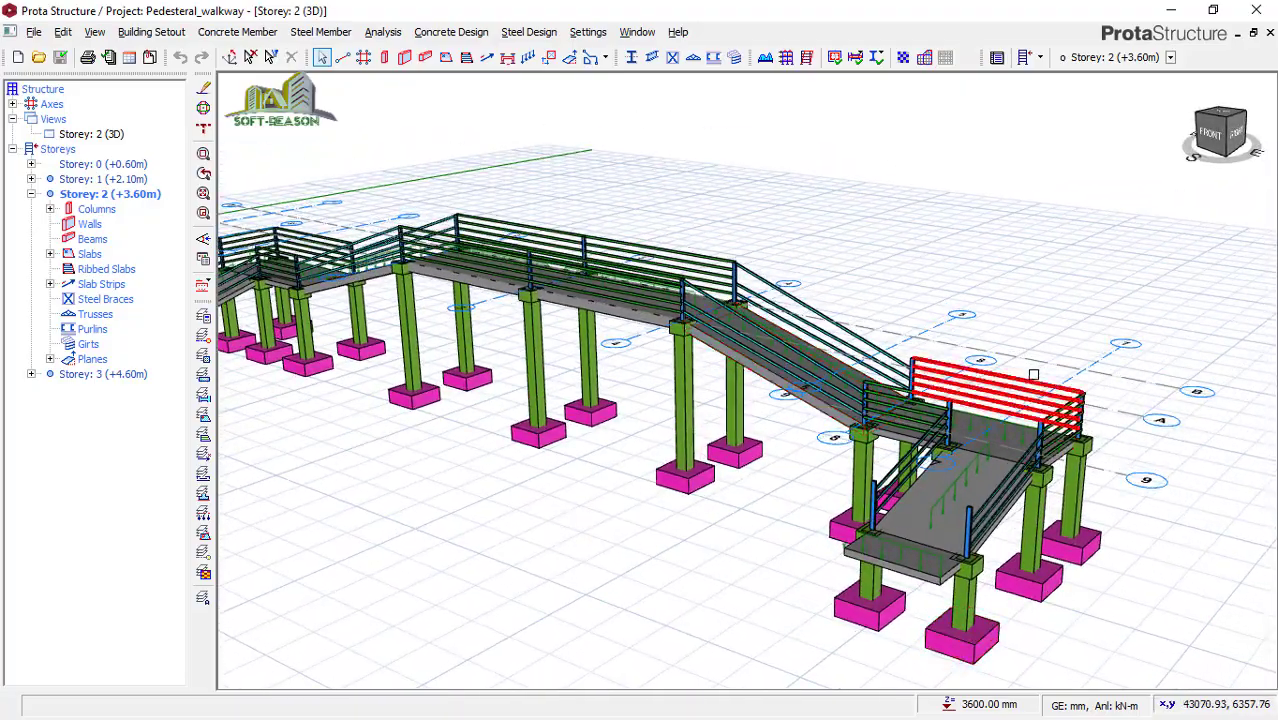
{"action": "scroll", "coordinate": [813, 442], "scroll_direction": "down", "scroll_amount": 3}
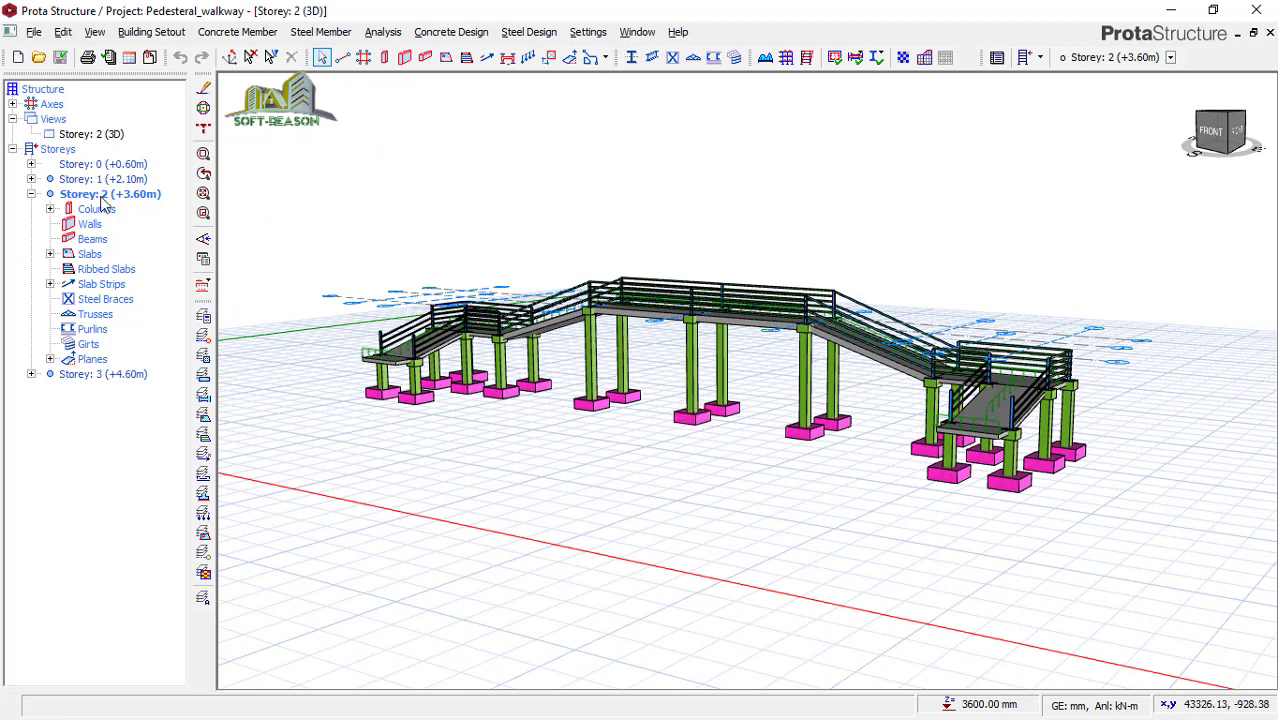
Step: Switch the Storey: 2 view from 3D to plan and examine the deck slabs and columns along axes 1 to 5
{"action": "left_click", "coordinate": [100, 134]}
{"action": "right_click", "coordinate": [104, 136]}
{"action": "left_click", "coordinate": [145, 147]}
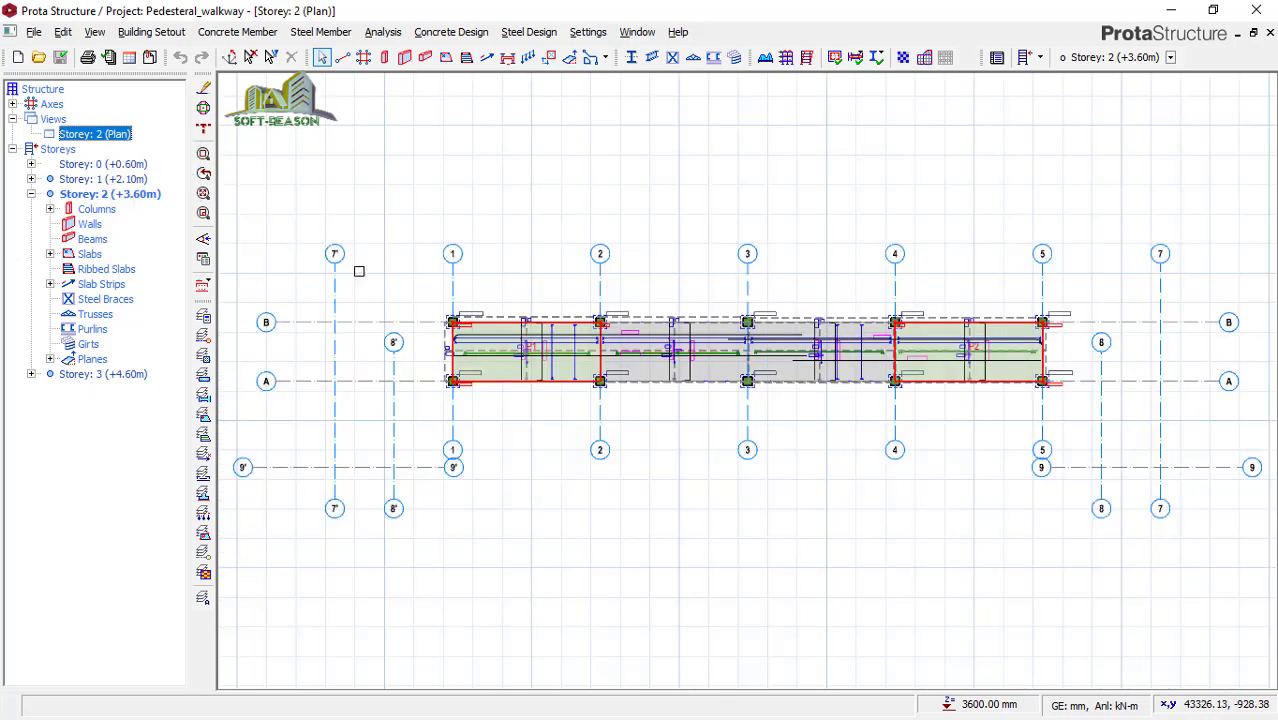
{"action": "scroll", "coordinate": [524, 395], "scroll_direction": "up", "scroll_amount": 2}
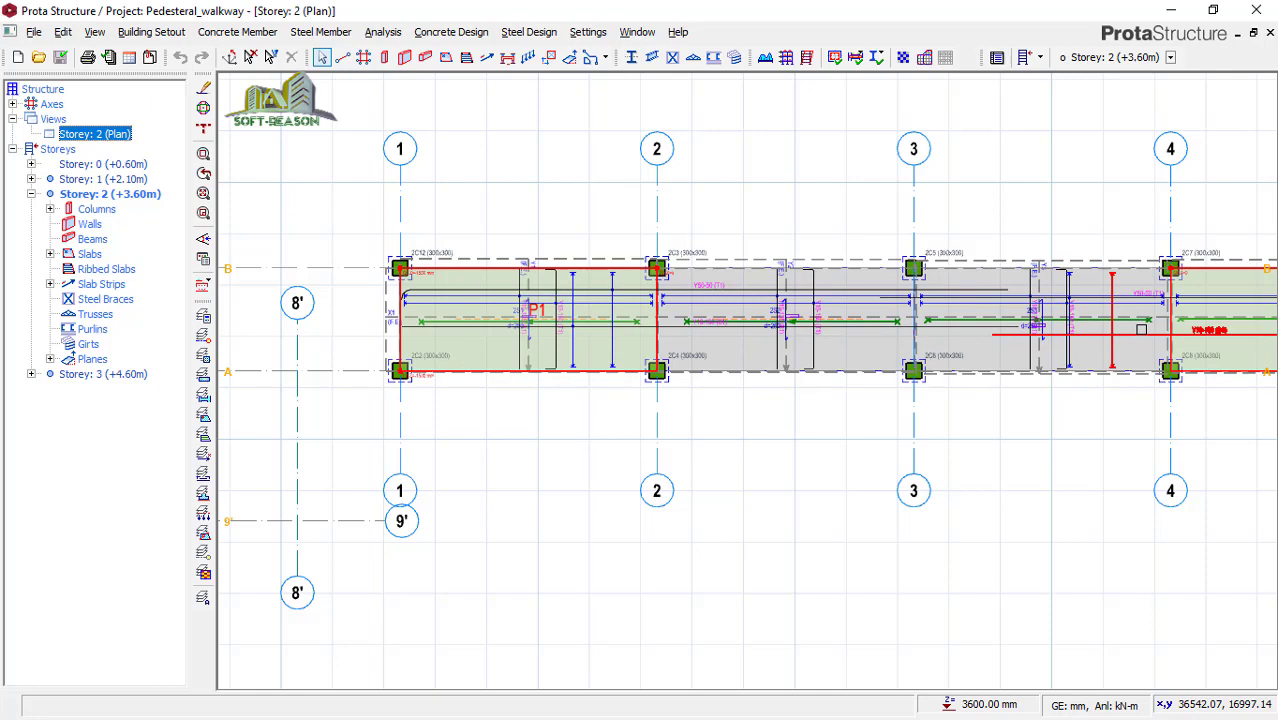
{"action": "left_click", "coordinate": [763, 409]}
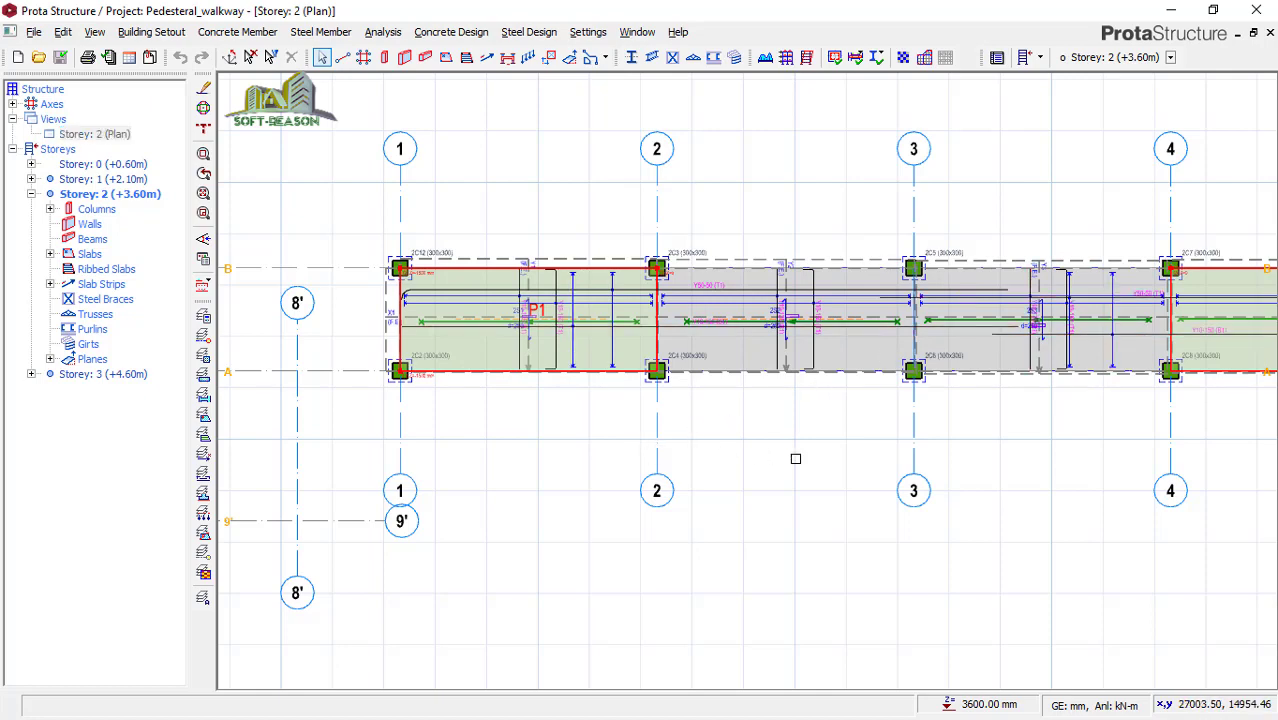
{"action": "middle_click_drag", "start_coordinate": [795, 458], "coordinate": [575, 485]}
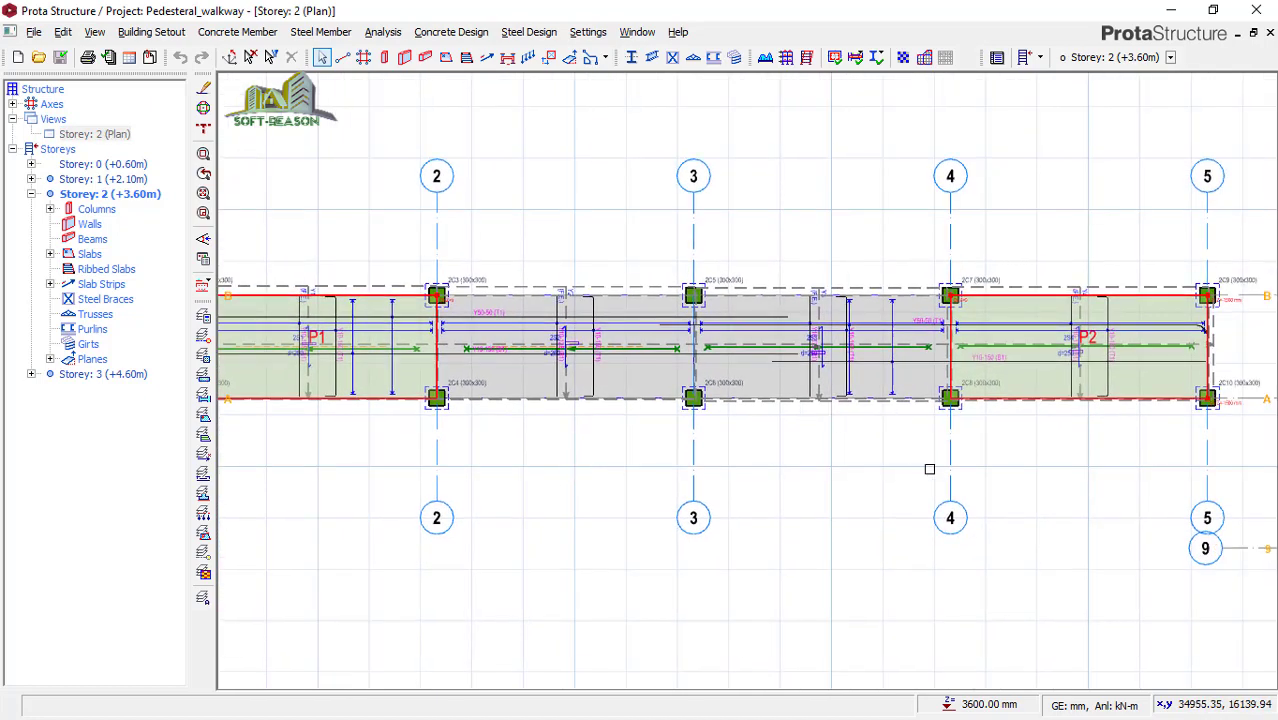
{"action": "scroll", "coordinate": [929, 469], "scroll_direction": "down", "scroll_amount": 1}
{"action": "scroll", "coordinate": [879, 465], "scroll_direction": "down", "scroll_amount": 2}
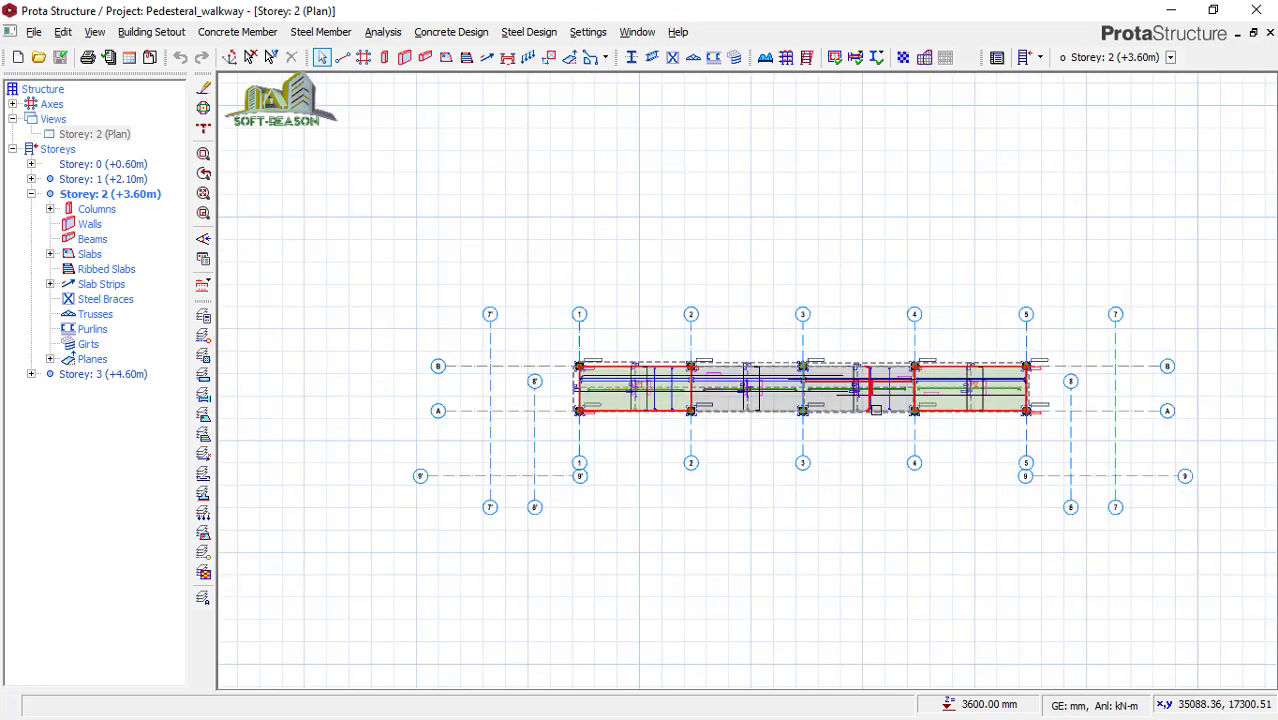
{"action": "scroll", "coordinate": [935, 435], "scroll_direction": "up", "scroll_amount": 1}
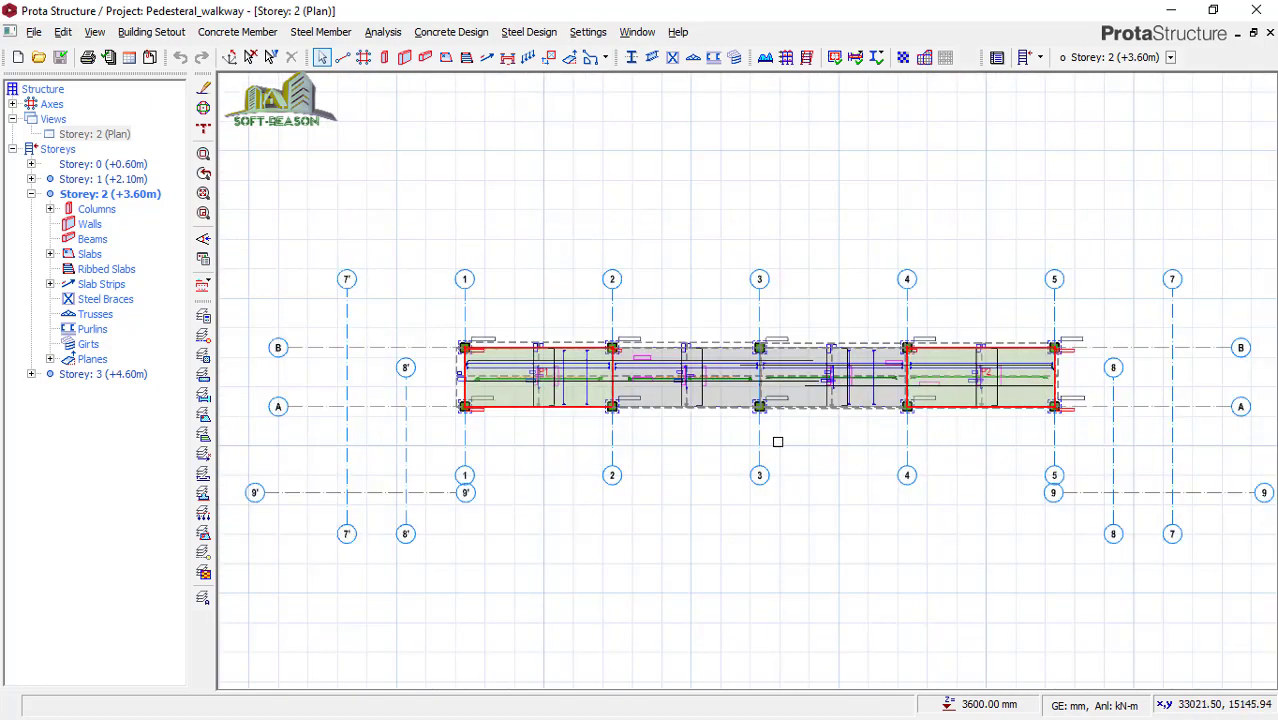
Step: Make Storey: 1 the current storey and switch its view from plan to 3D
{"action": "double_click", "coordinate": [96, 180]}
{"action": "key", "text": "Escape"}
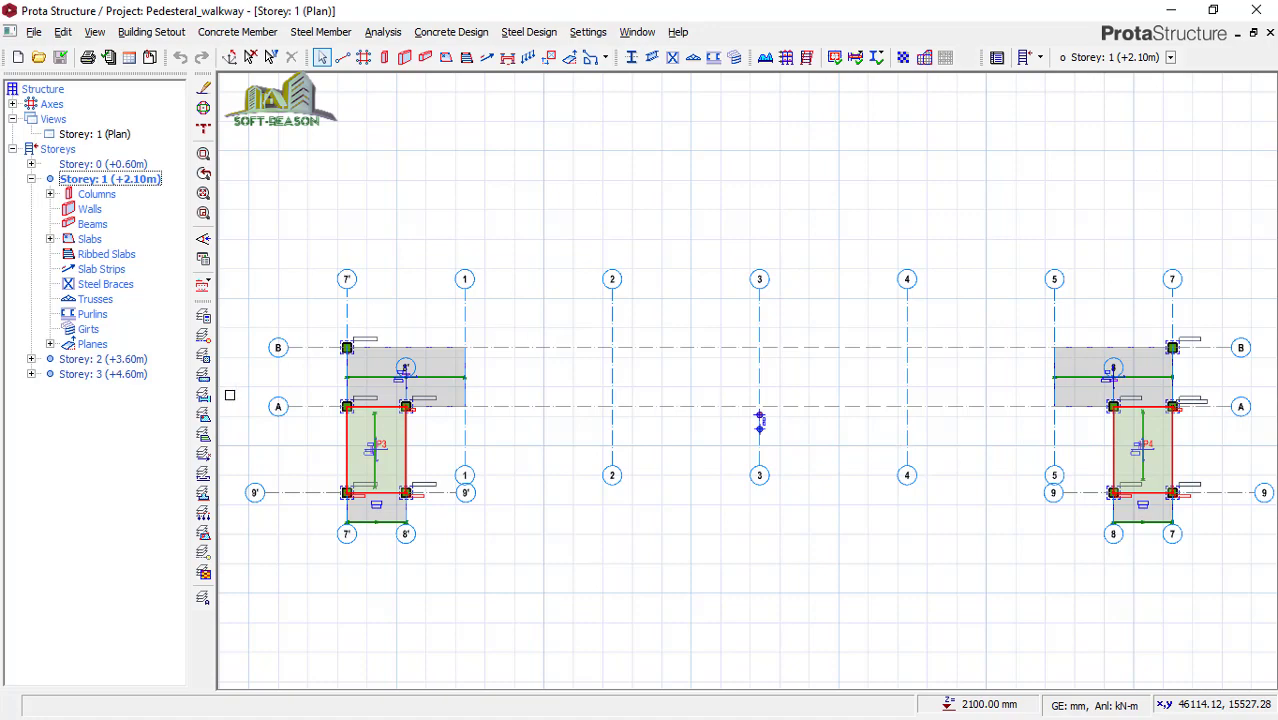
{"action": "right_click", "coordinate": [108, 136]}
{"action": "left_click", "coordinate": [162, 158]}
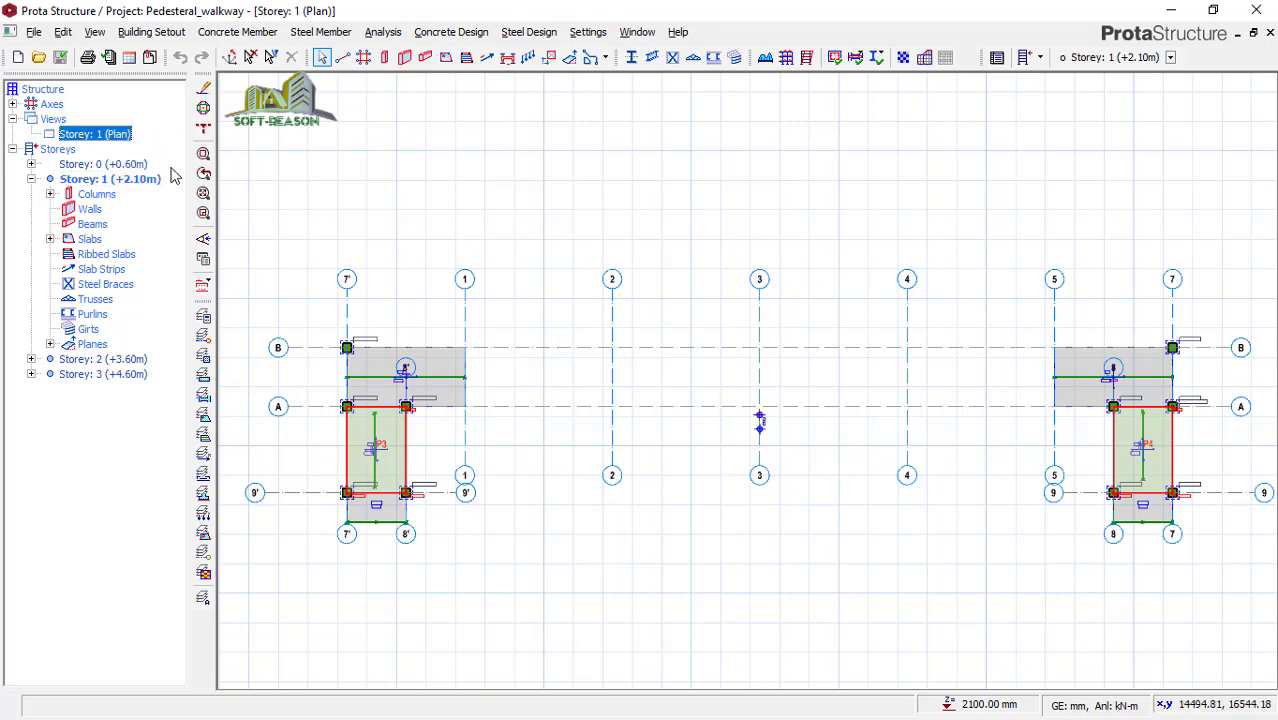
Step: Examine the walkway's railings, ramps, columns and footings from several sides in 3D, and read the properties of column 2C8
{"action": "mouse_move", "coordinate": [1182, 460]}
{"action": "middle_mouse_down"}
{"action": "mouse_move", "coordinate": [1045, 443]}
{"action": "mouse_move", "coordinate": [1072, 427]}
{"action": "mouse_move", "coordinate": [1153, 427]}
{"action": "mouse_move", "coordinate": [959, 426]}
{"action": "middle_mouse_up"}
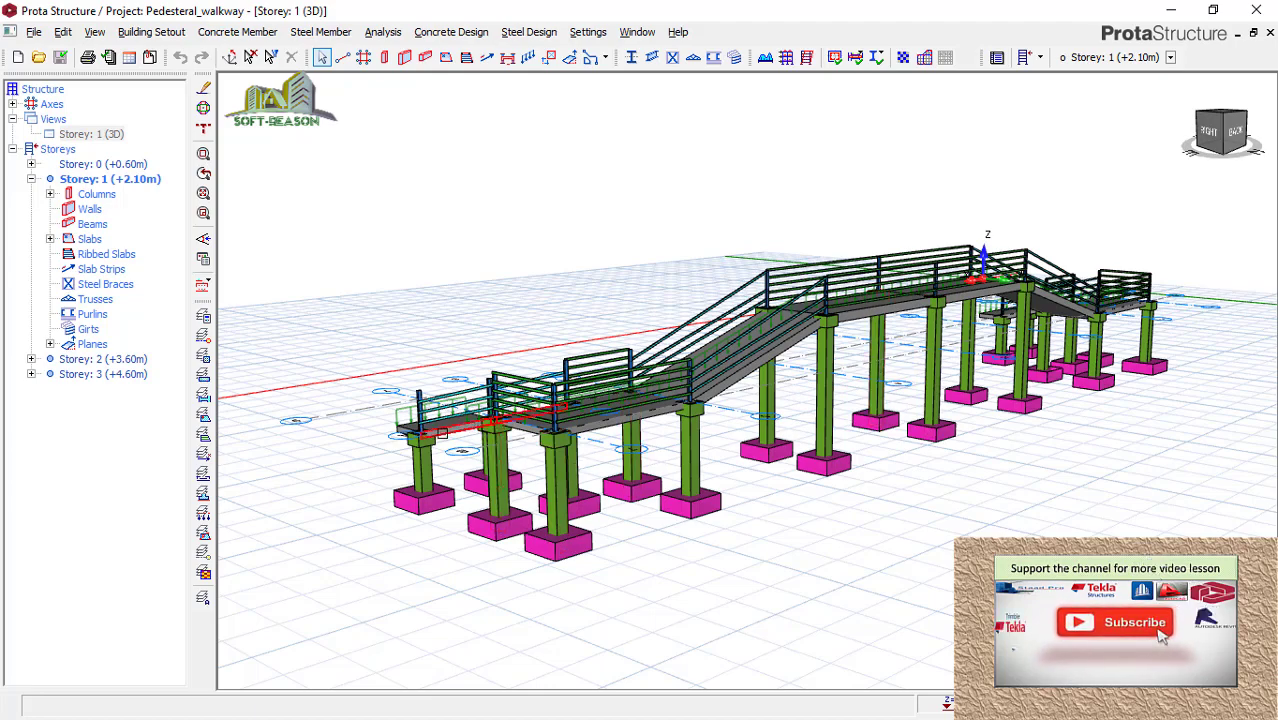
{"action": "middle_click_drag", "start_coordinate": [470, 432], "coordinate": [636, 434]}
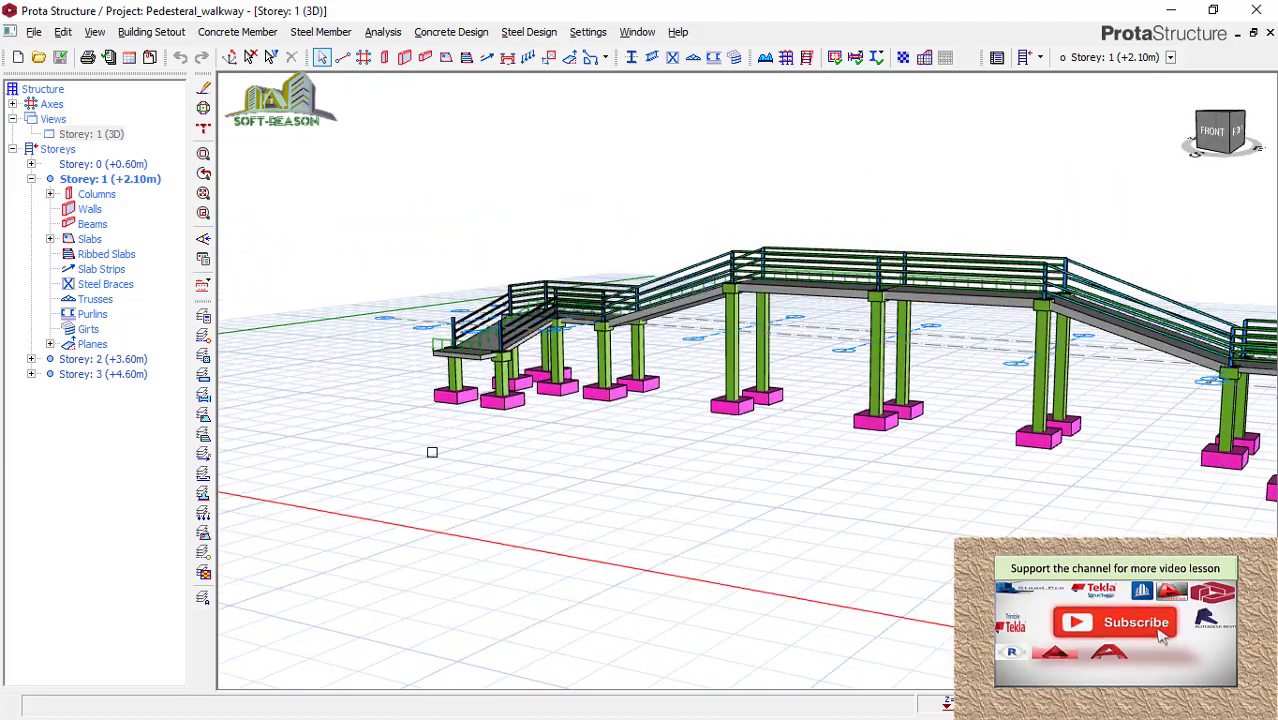
{"action": "middle_click_drag", "start_coordinate": [431, 451], "coordinate": [810, 485]}
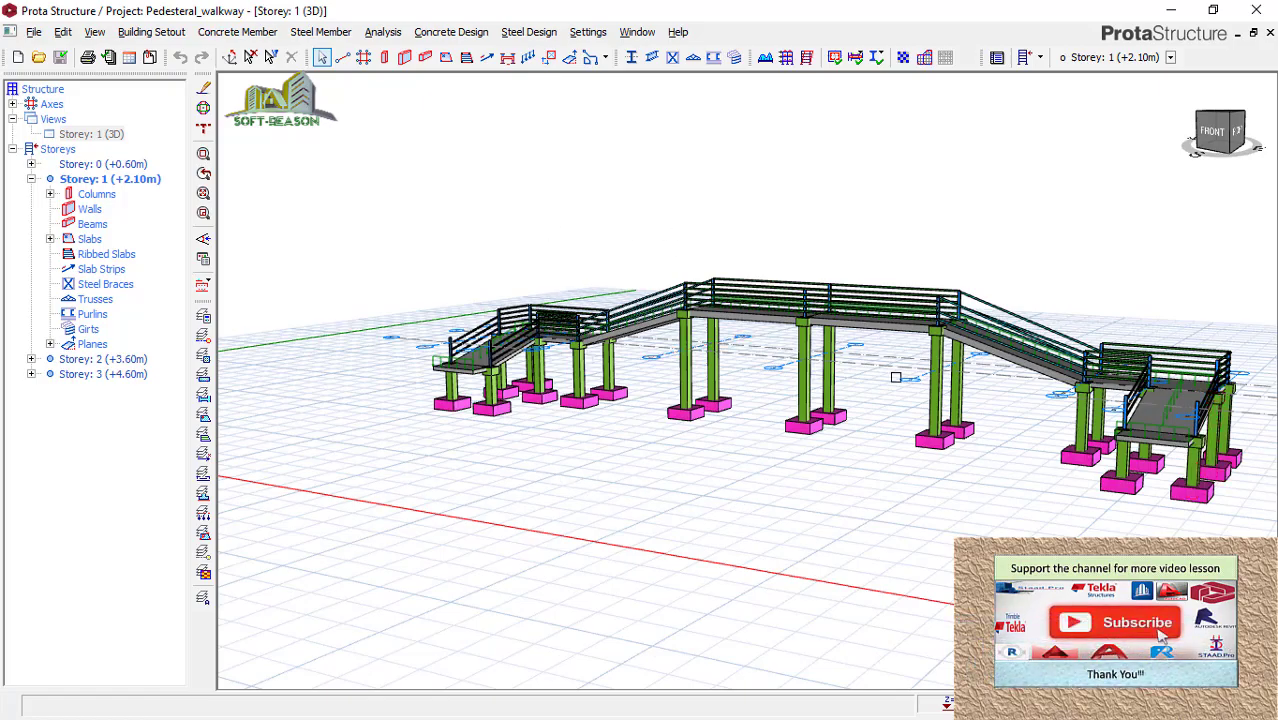
{"action": "middle_click_drag", "start_coordinate": [896, 373], "coordinate": [562, 414]}
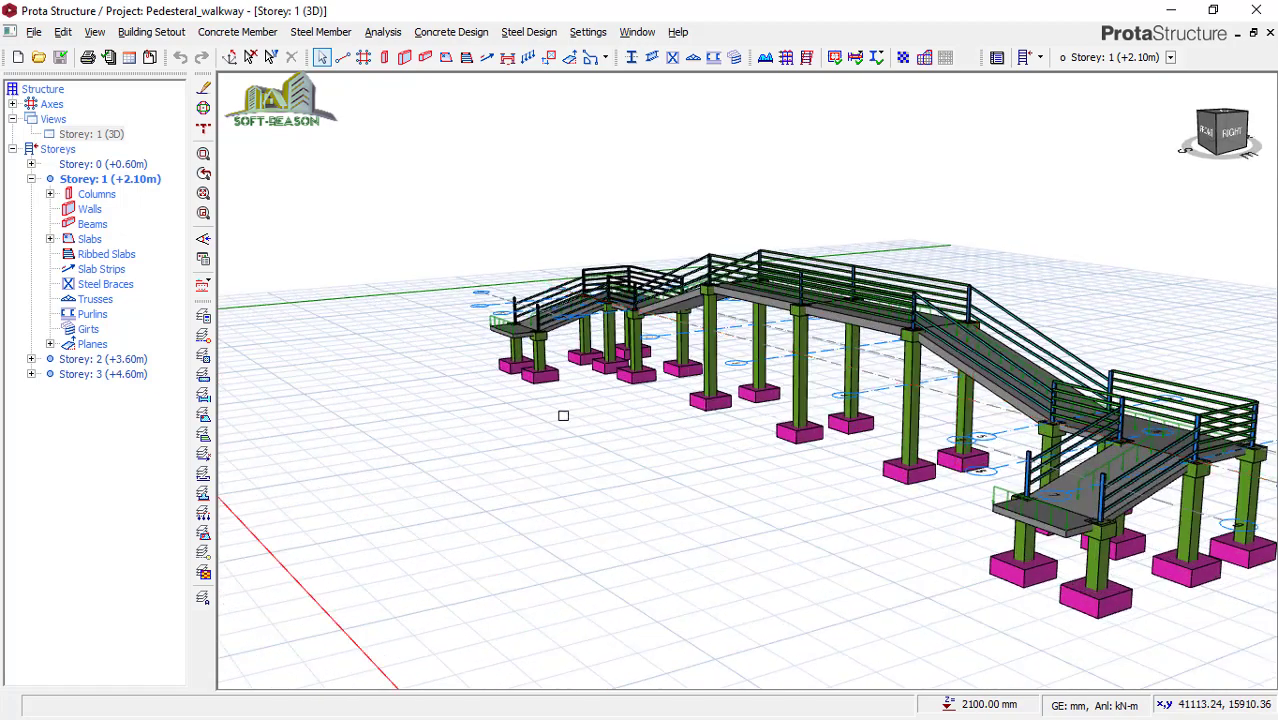
{"action": "scroll", "coordinate": [562, 414], "scroll_direction": "down", "scroll_amount": 2}
{"action": "scroll", "coordinate": [748, 393], "scroll_direction": "up", "scroll_amount": 3}
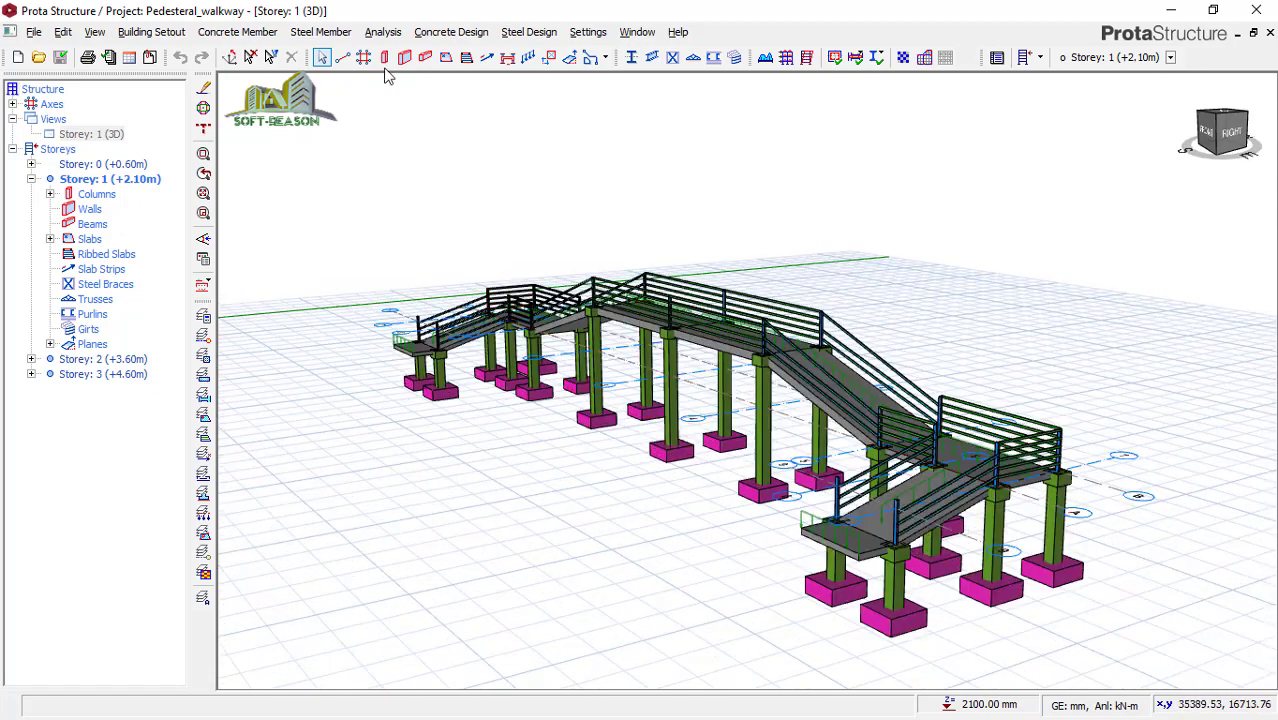
{"action": "left_click", "coordinate": [382, 32]}
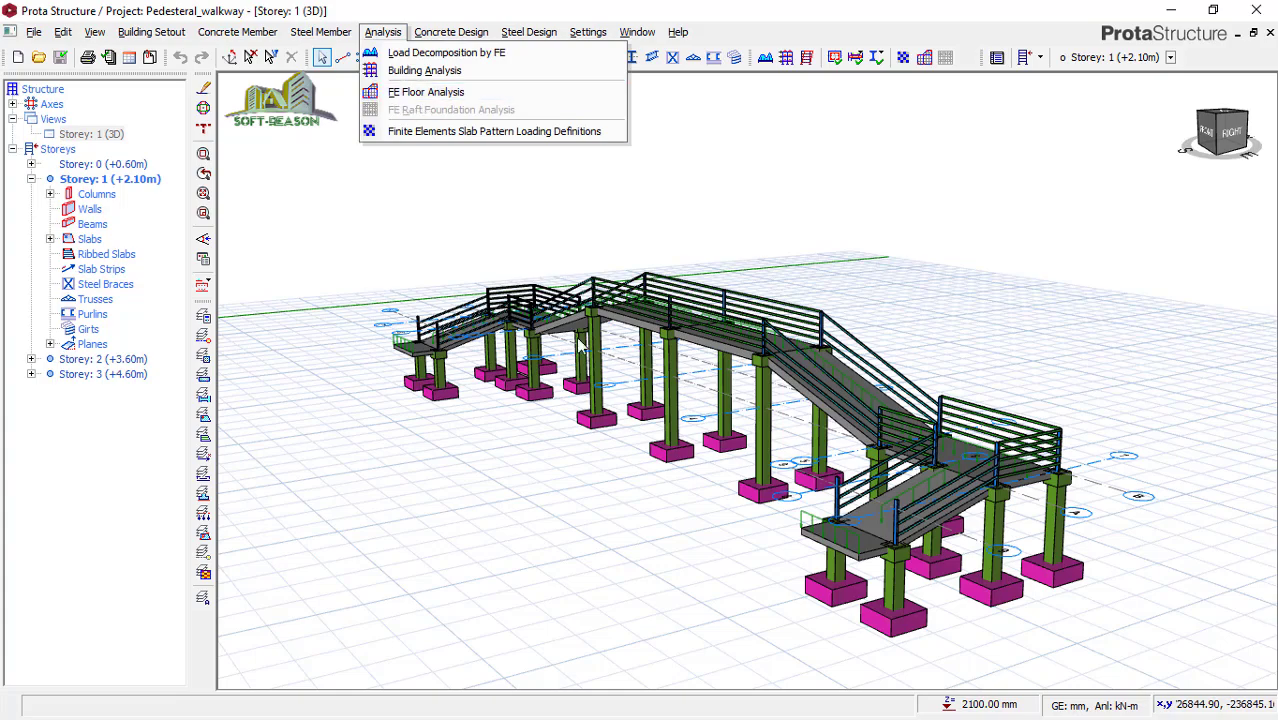
{"action": "mouse_move", "coordinate": [857, 567]}
{"action": "middle_mouse_down"}
{"action": "mouse_move", "coordinate": [916, 562]}
{"action": "mouse_move", "coordinate": [936, 622]}
{"action": "mouse_move", "coordinate": [1046, 594]}
{"action": "mouse_move", "coordinate": [1101, 600]}
{"action": "mouse_move", "coordinate": [716, 551]}
{"action": "mouse_move", "coordinate": [750, 538]}
{"action": "mouse_move", "coordinate": [713, 531]}
{"action": "mouse_move", "coordinate": [679, 546]}
{"action": "middle_mouse_up"}
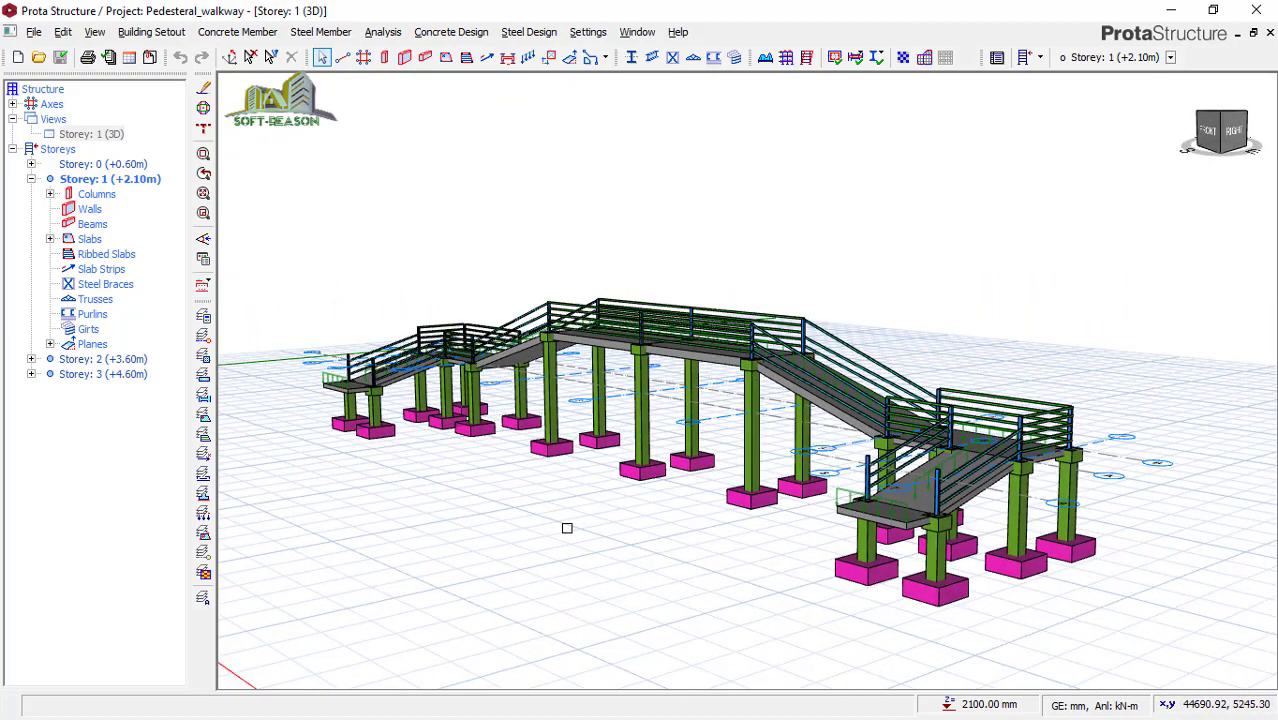
{"action": "mouse_move", "coordinate": [1058, 593]}
{"action": "middle_mouse_down"}
{"action": "mouse_move", "coordinate": [890, 608]}
{"action": "mouse_move", "coordinate": [893, 592]}
{"action": "mouse_move", "coordinate": [1056, 600]}
{"action": "middle_mouse_up"}
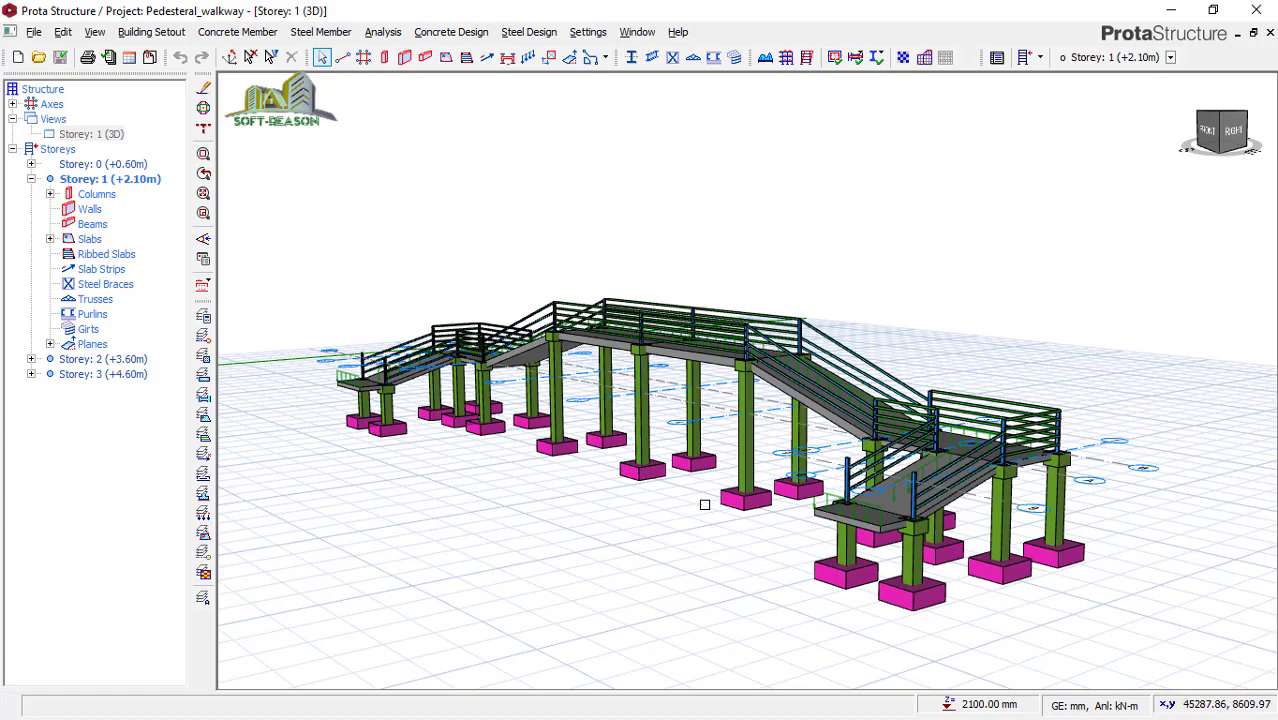
{"action": "mouse_move", "coordinate": [939, 562]}
{"action": "middle_mouse_down"}
{"action": "mouse_move", "coordinate": [941, 573]}
{"action": "mouse_move", "coordinate": [822, 568]}
{"action": "middle_mouse_up"}
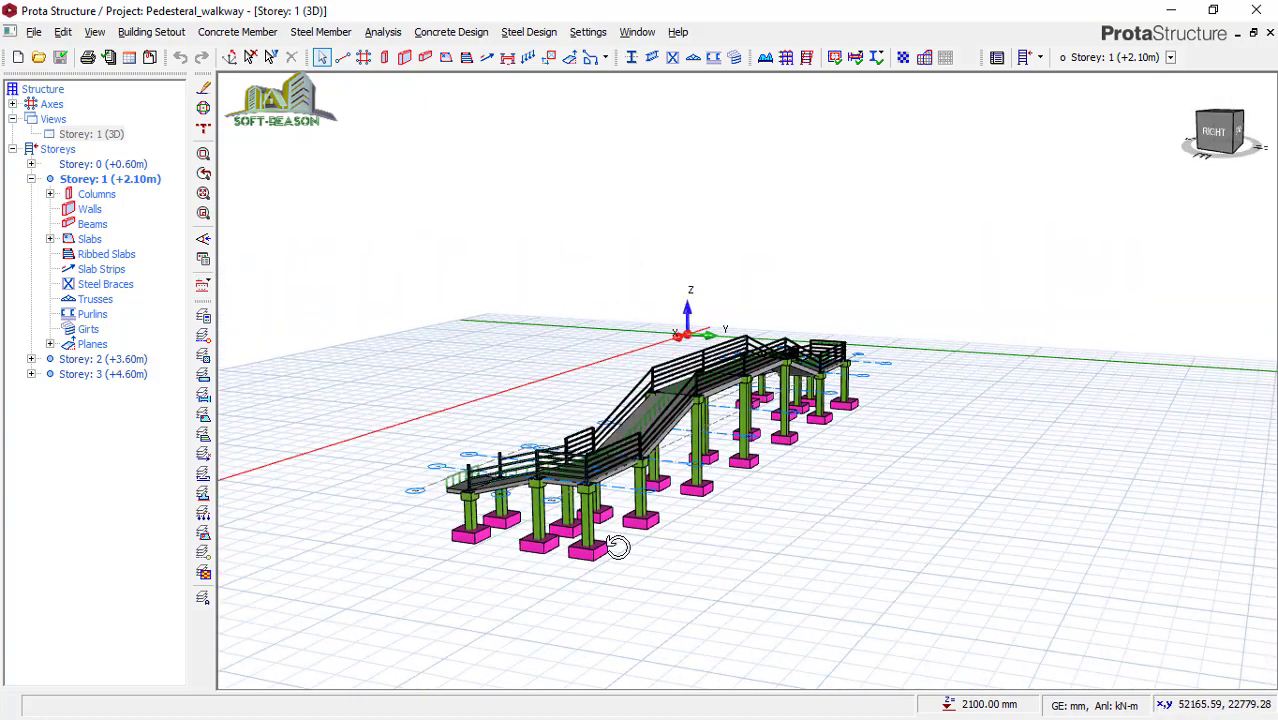
{"action": "mouse_move", "coordinate": [617, 547]}
{"action": "middle_mouse_down"}
{"action": "mouse_move", "coordinate": [551, 536]}
{"action": "mouse_move", "coordinate": [776, 542]}
{"action": "mouse_move", "coordinate": [767, 499]}
{"action": "mouse_move", "coordinate": [722, 488]}
{"action": "mouse_move", "coordinate": [842, 521]}
{"action": "middle_mouse_up"}
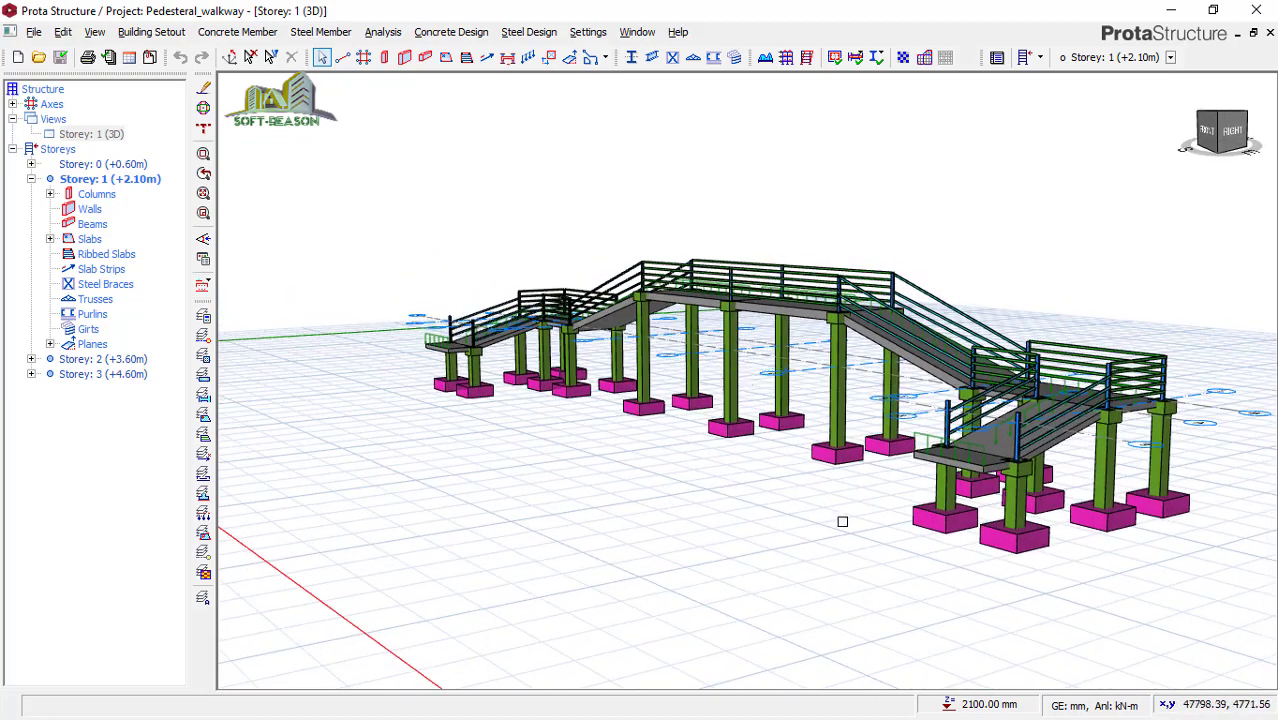
{"action": "scroll", "coordinate": [1181, 440], "scroll_direction": "up", "scroll_amount": 1}
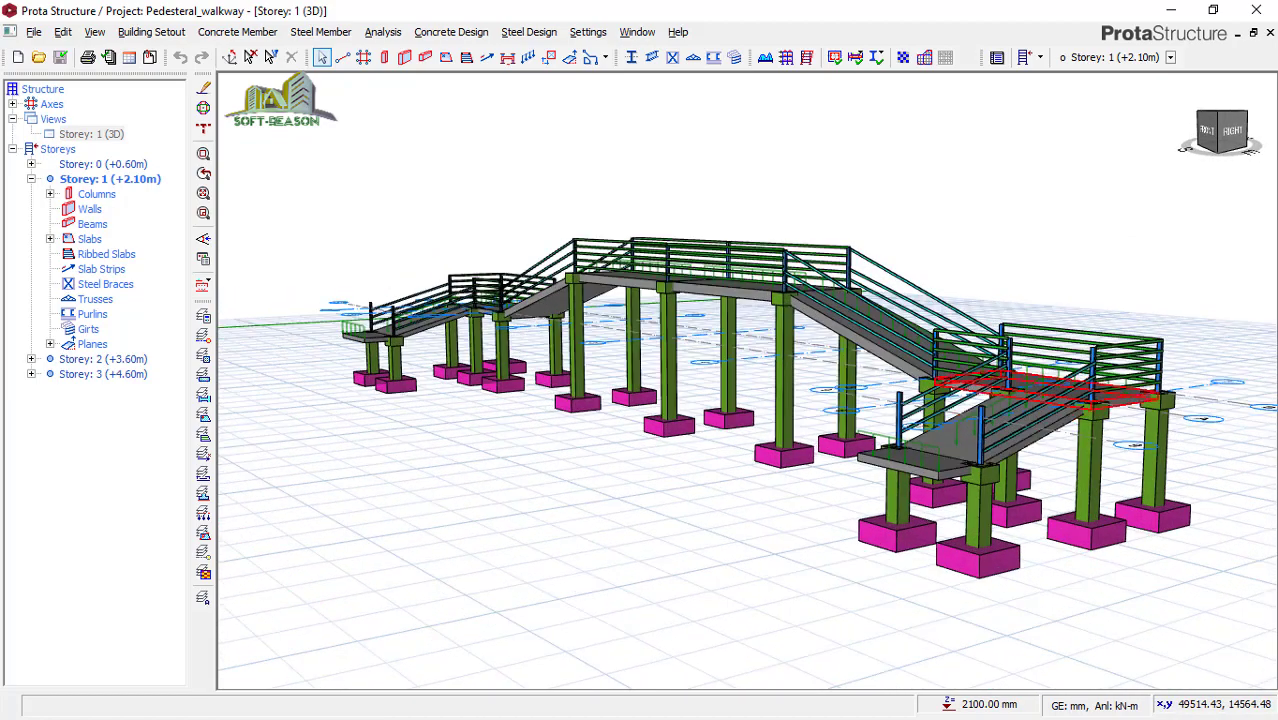
{"action": "scroll", "coordinate": [1181, 440], "scroll_direction": "up", "scroll_amount": 1}
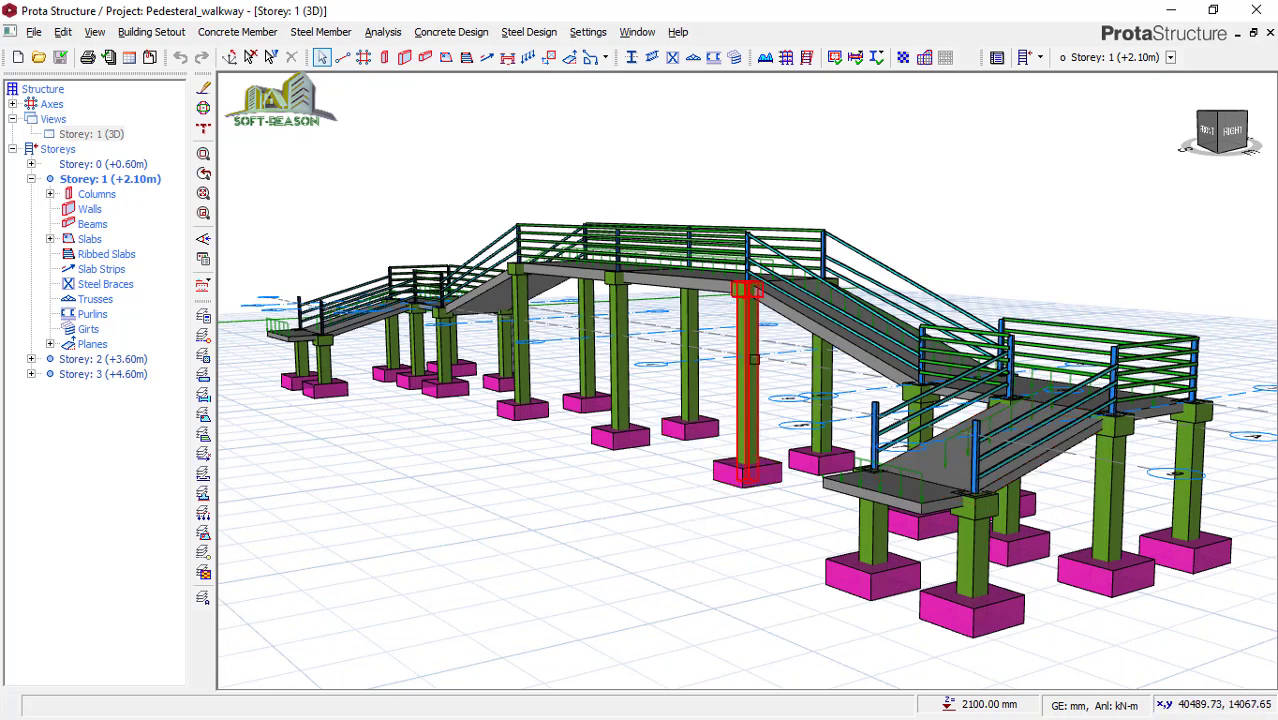
{"action": "mouse_move", "coordinate": [749, 360]}
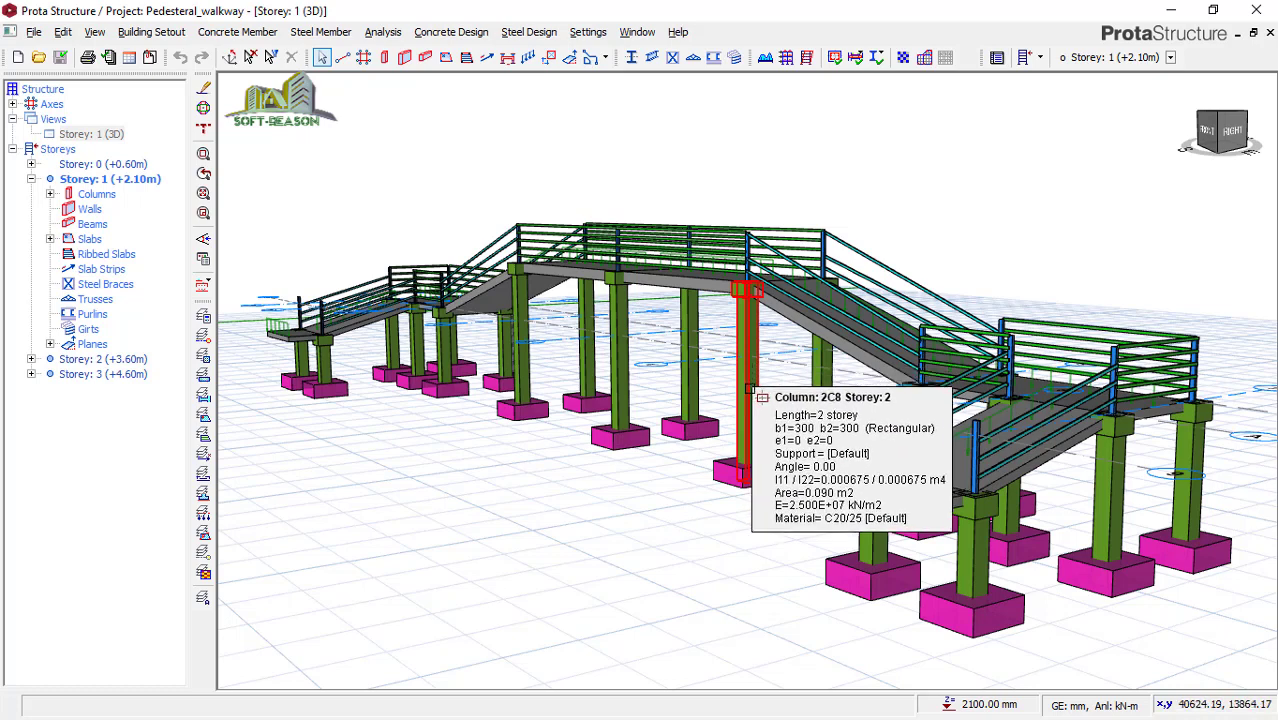
Step: Open Column Section Design for the Storey: 1 columns, review the column reinforcement table, and close it
{"action": "left_click", "coordinate": [97, 198]}
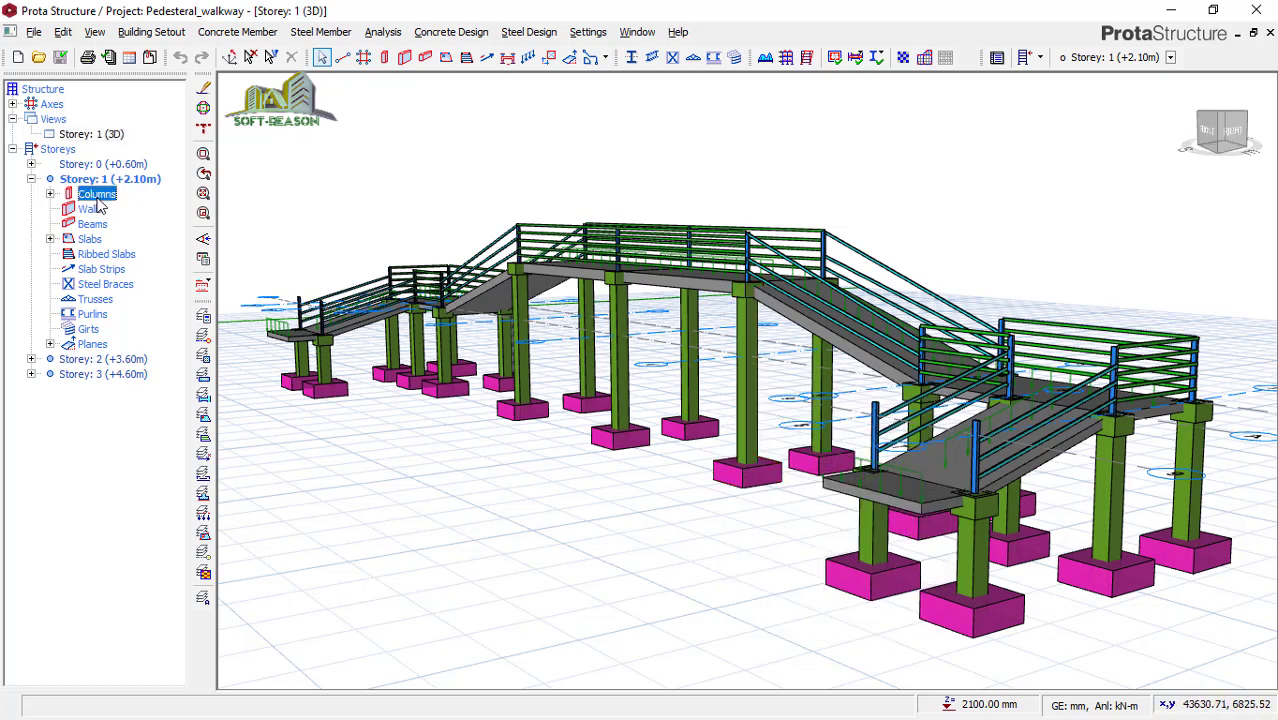
{"action": "right_click", "coordinate": [97, 200]}
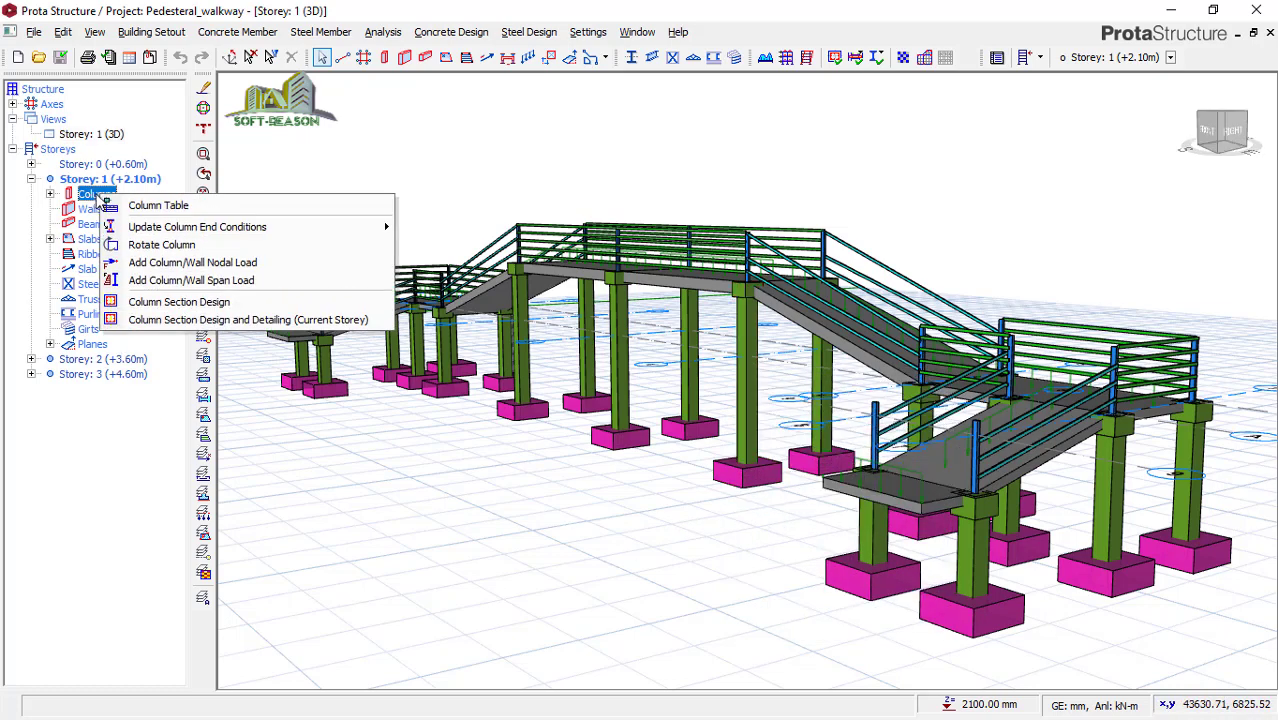
{"action": "left_click", "coordinate": [150, 304]}
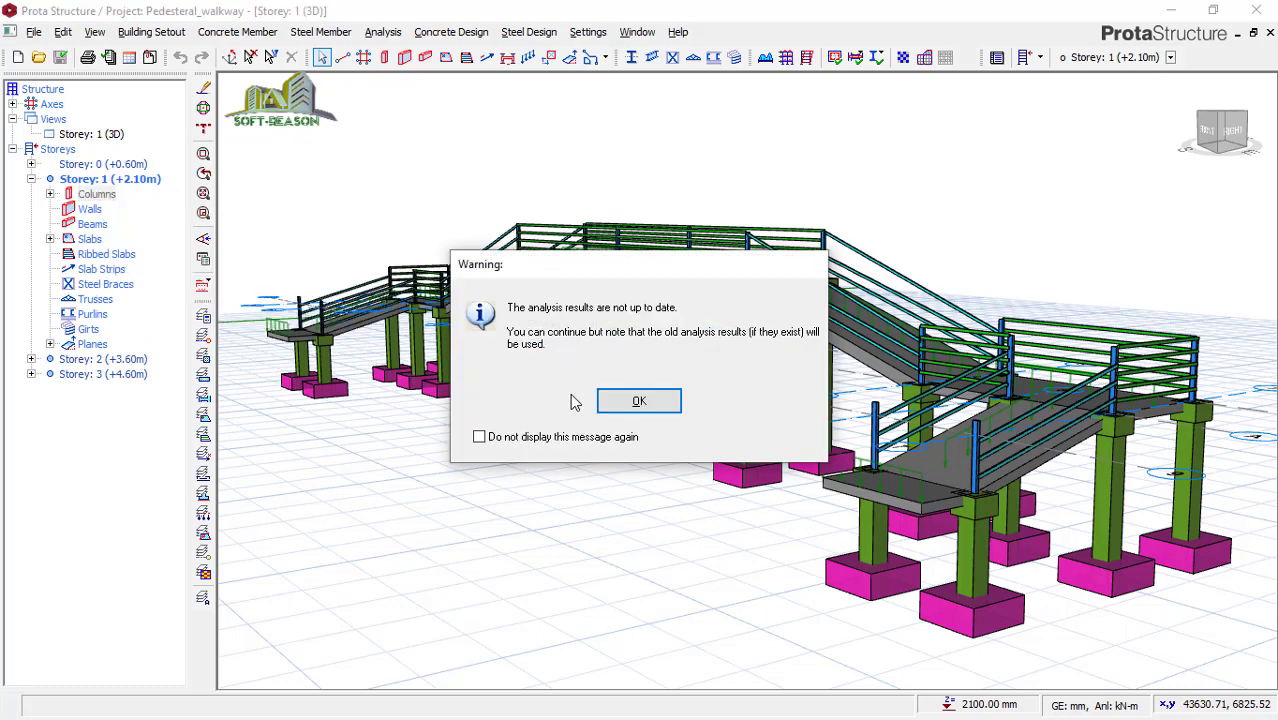
{"action": "left_click", "coordinate": [632, 404]}
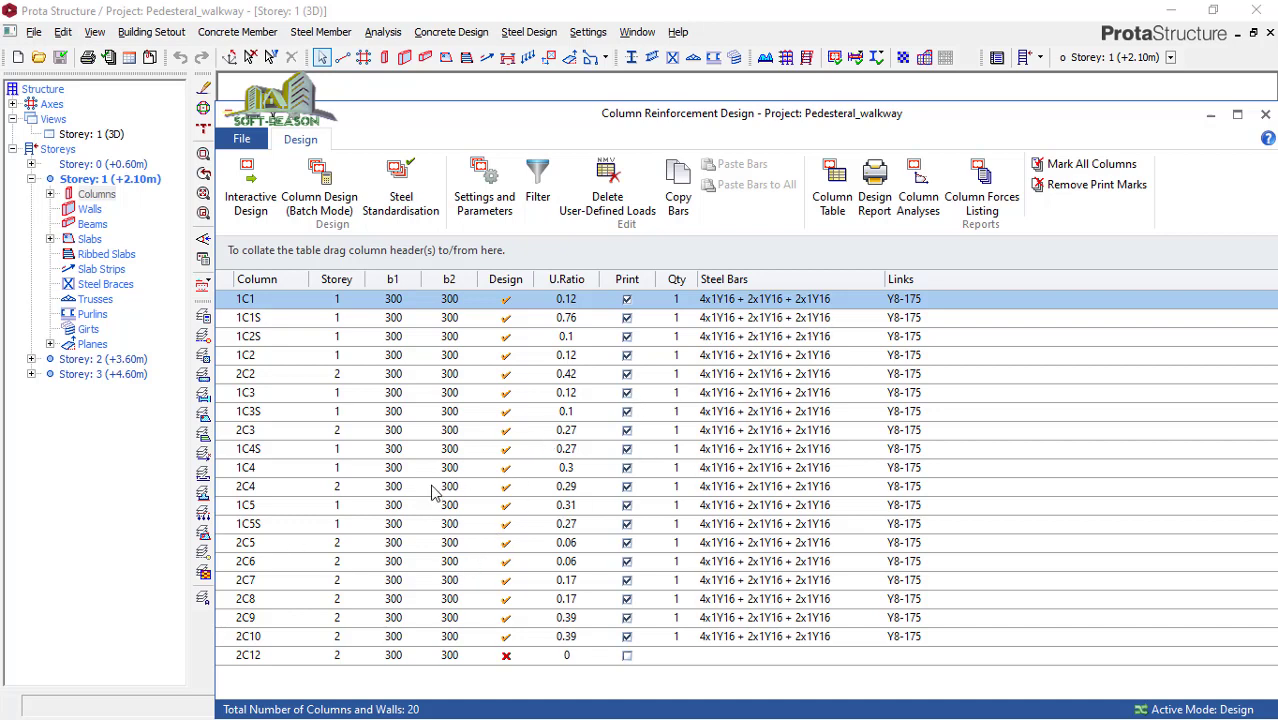
{"action": "left_click", "coordinate": [1265, 113]}
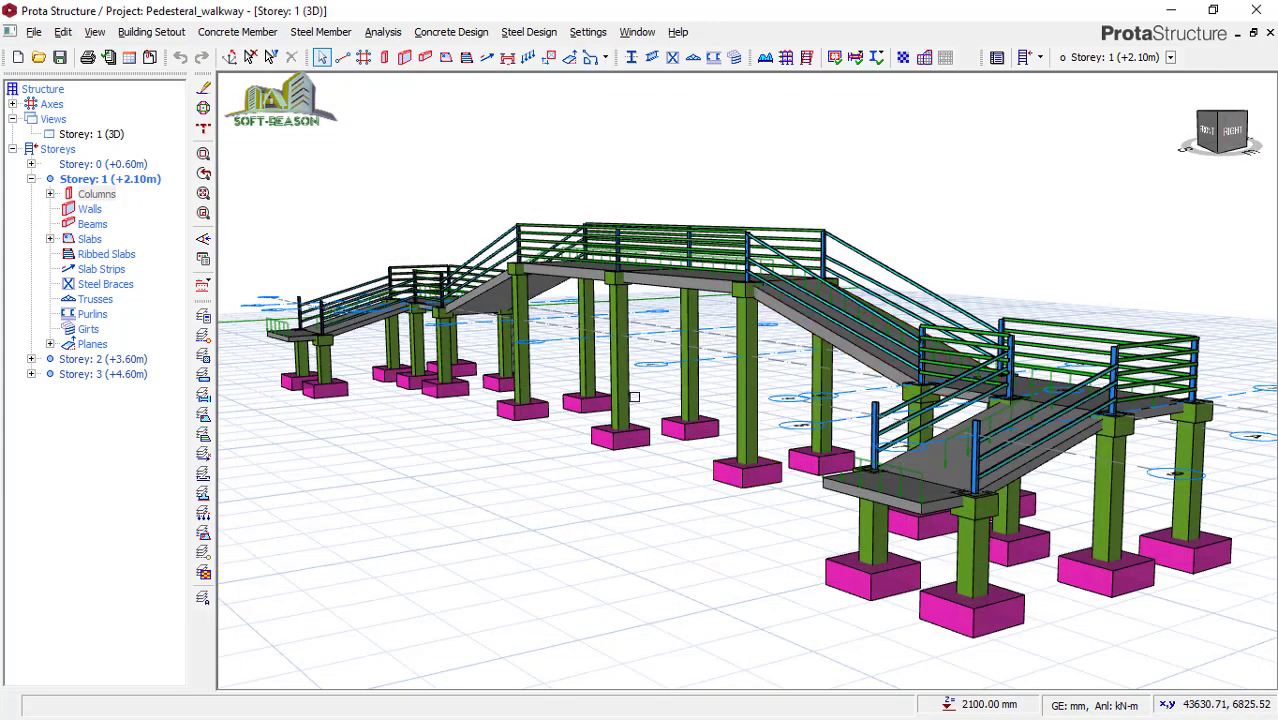